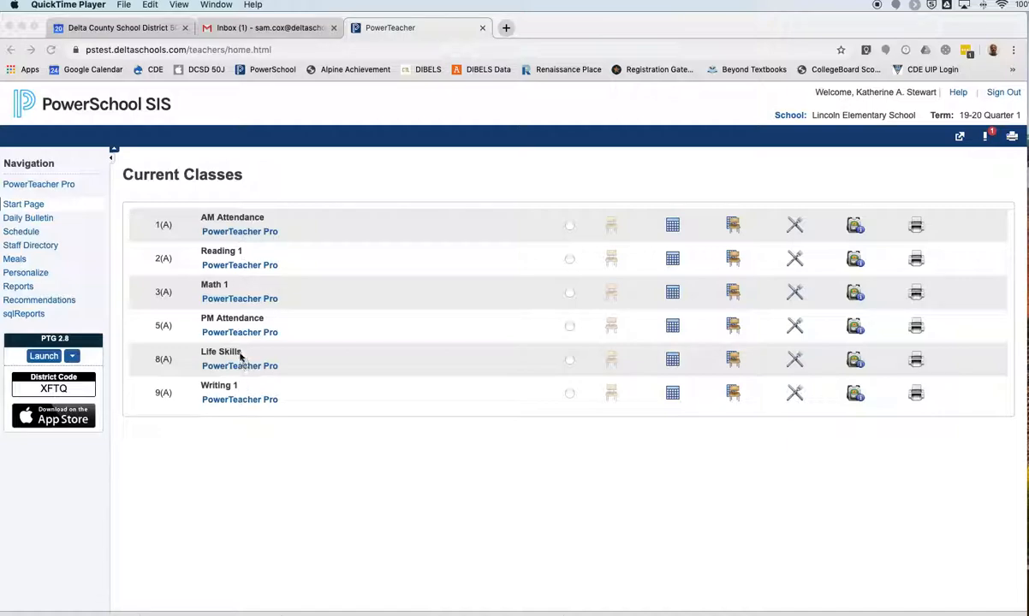
# Open the PowerTeacher Pro gradebook and switch to the 3(A) Math 1 class, checking its available reporting terms
pyautogui.click(245, 237)
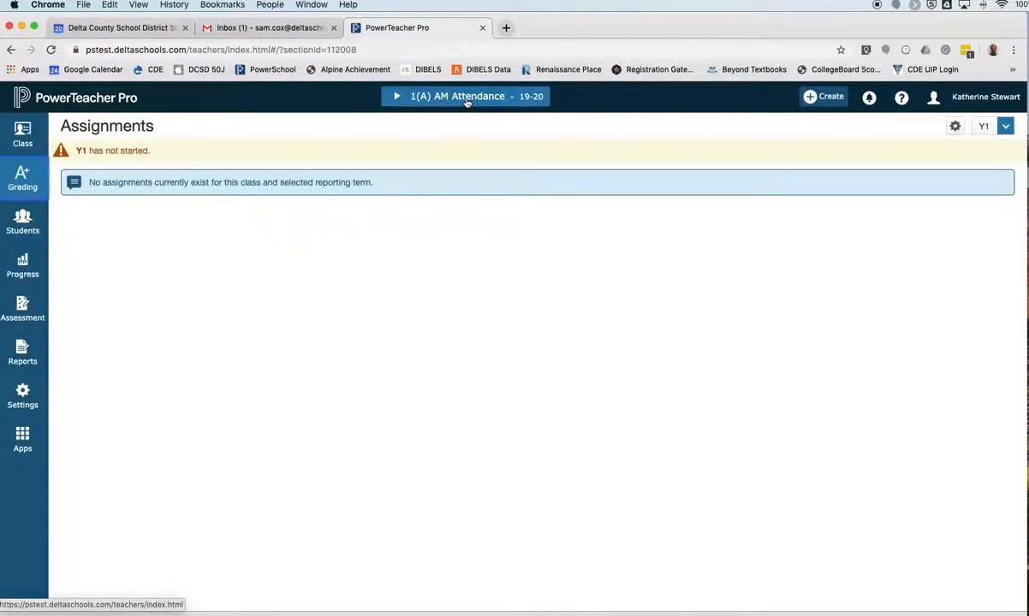
pyautogui.click(467, 97)
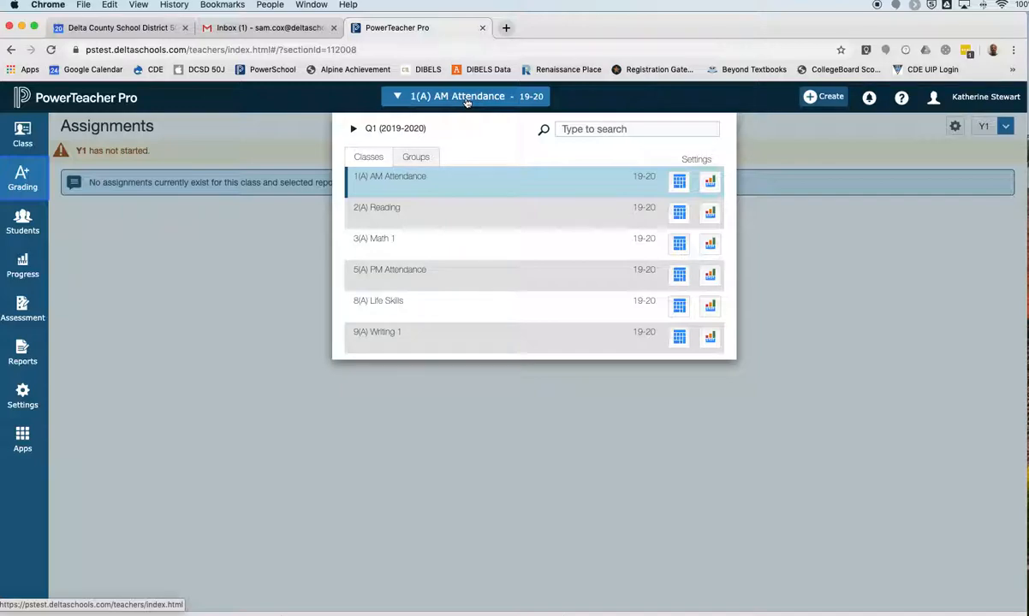
pyautogui.click(382, 242)
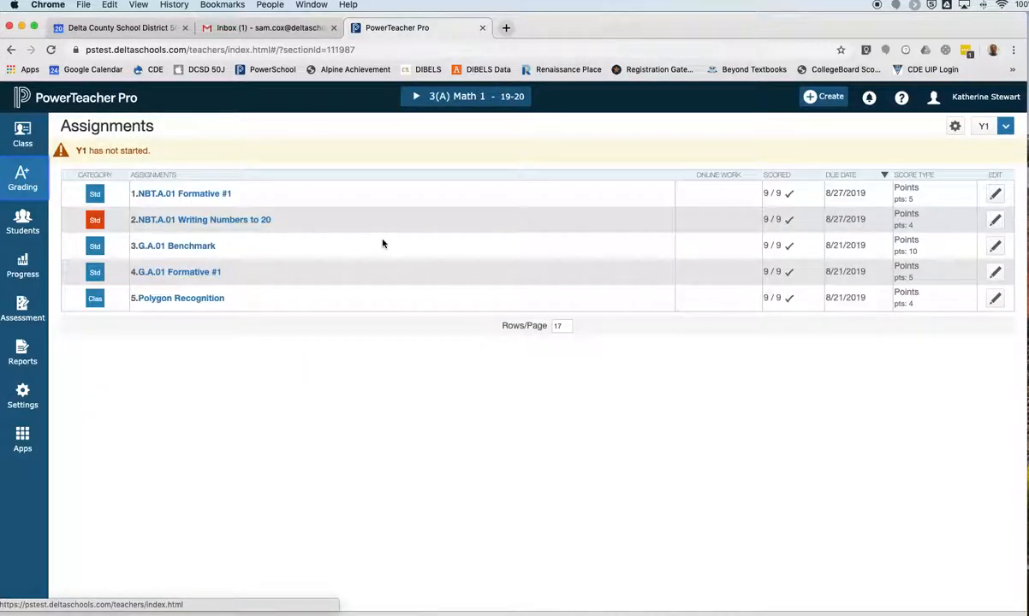
pyautogui.click(1005, 128)
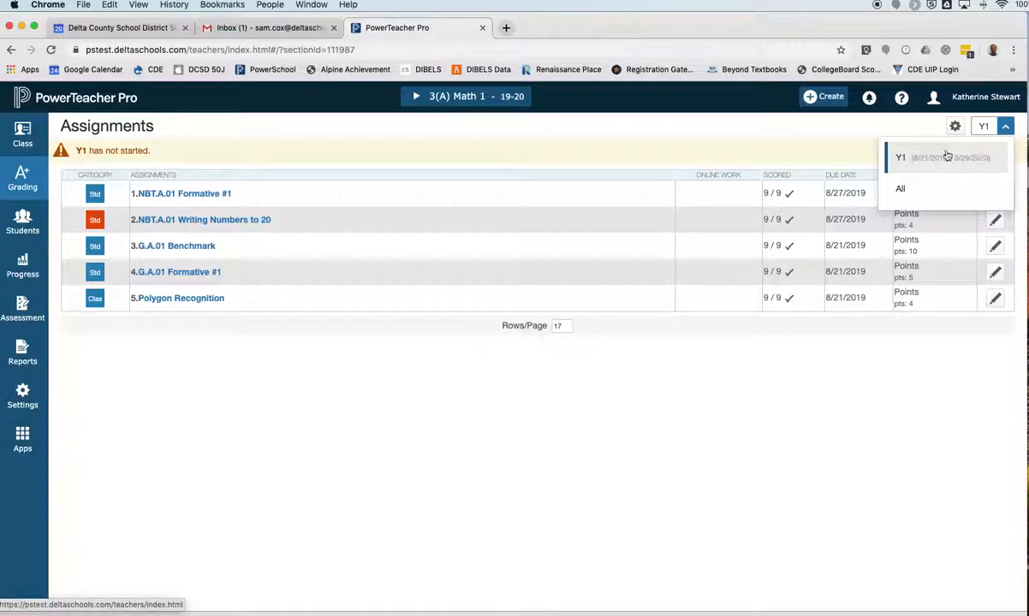
pyautogui.click(1006, 128)
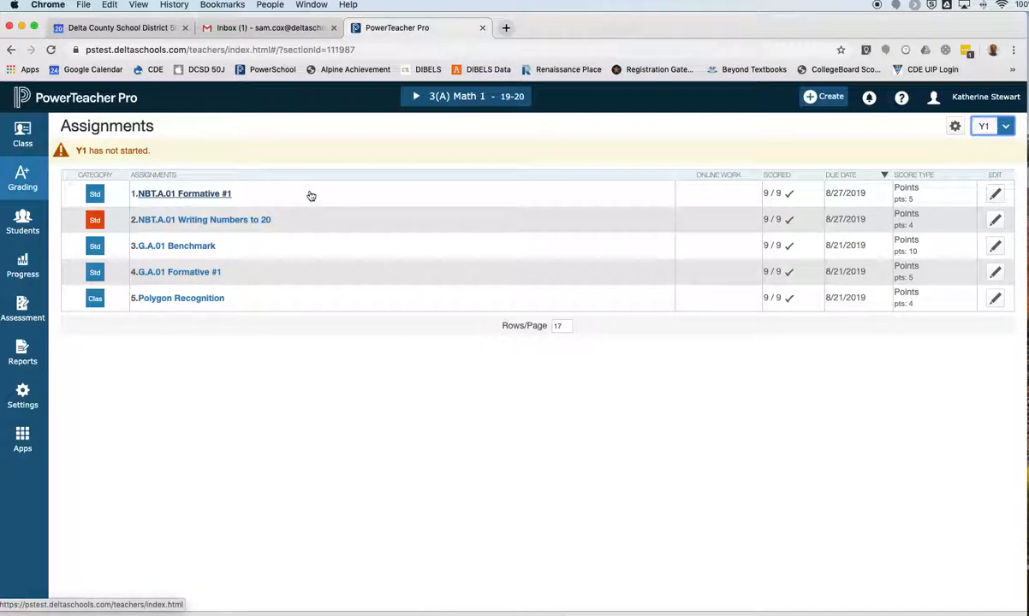
# Start a new assignment for 3(A) Math 1 and name it "NBT.A.01 Formative #2"
pyautogui.click(826, 98)
pyautogui.click(797, 137)
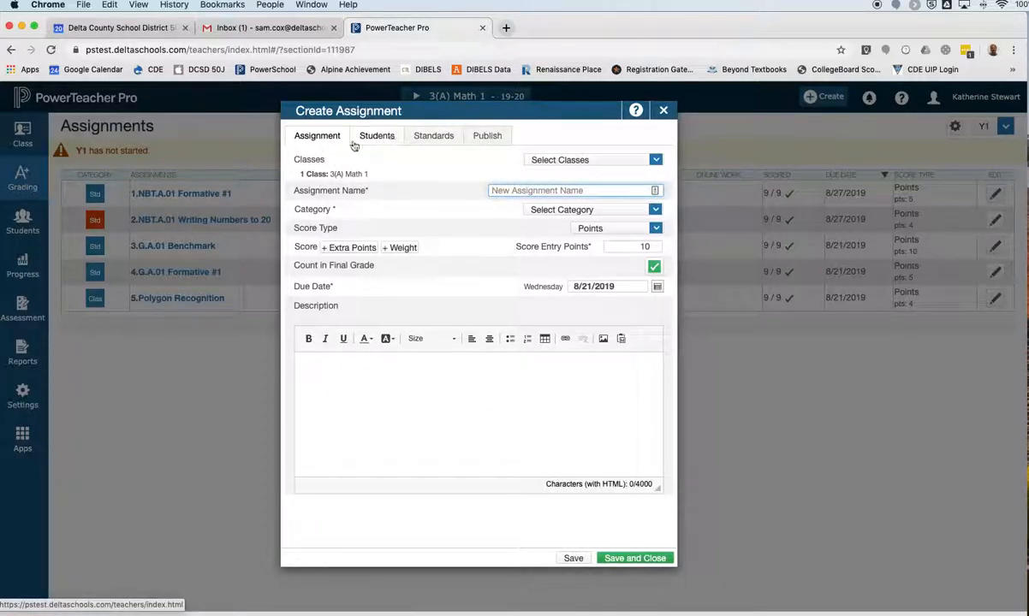
pyautogui.click(656, 161)
pyautogui.click(656, 159)
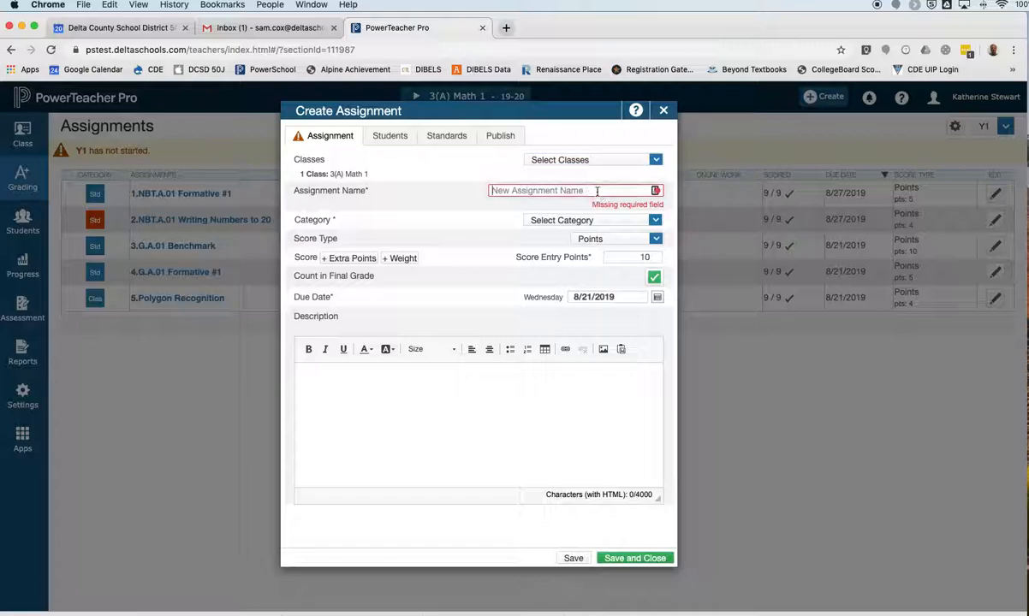
pyautogui.click(597, 190)
pyautogui.write('N')
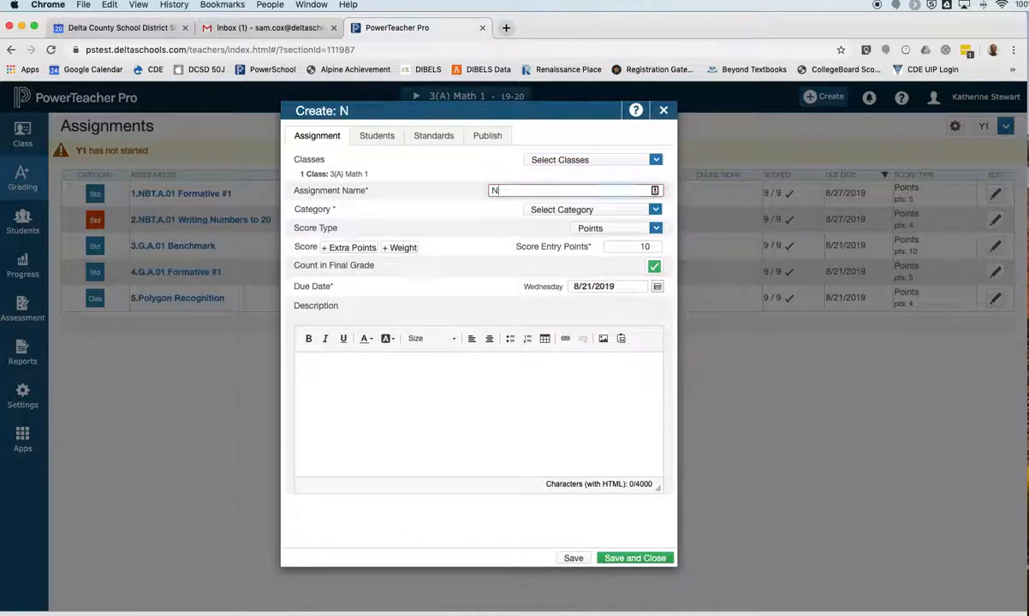
pyautogui.write('BT.A')
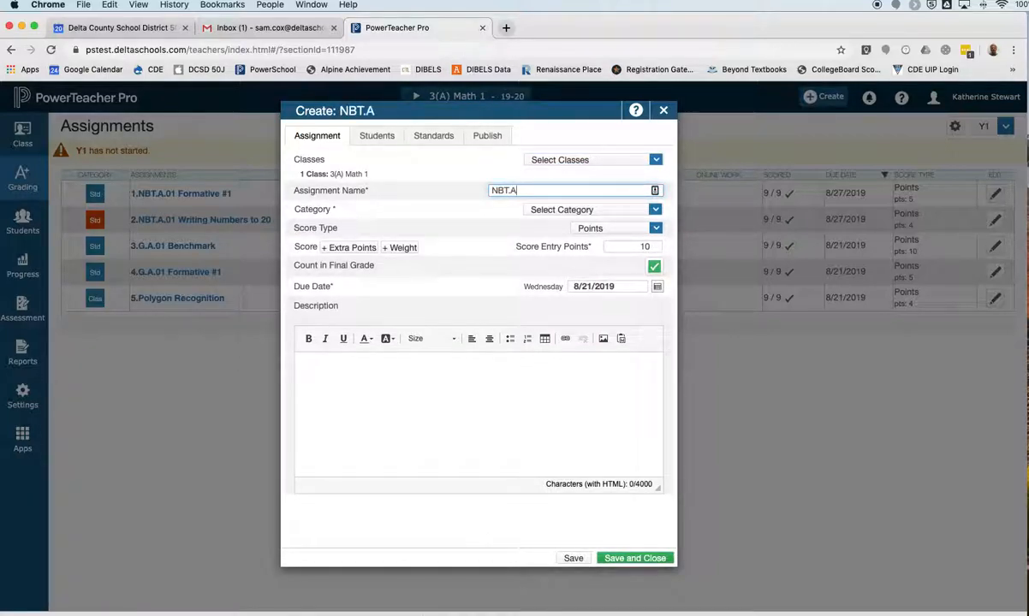
pyautogui.write(',.01 Formative #2')
# Configure the assignment with category Std Assessments, 5 score entry points and a due date of 8/30/2019
pyautogui.click(615, 209)
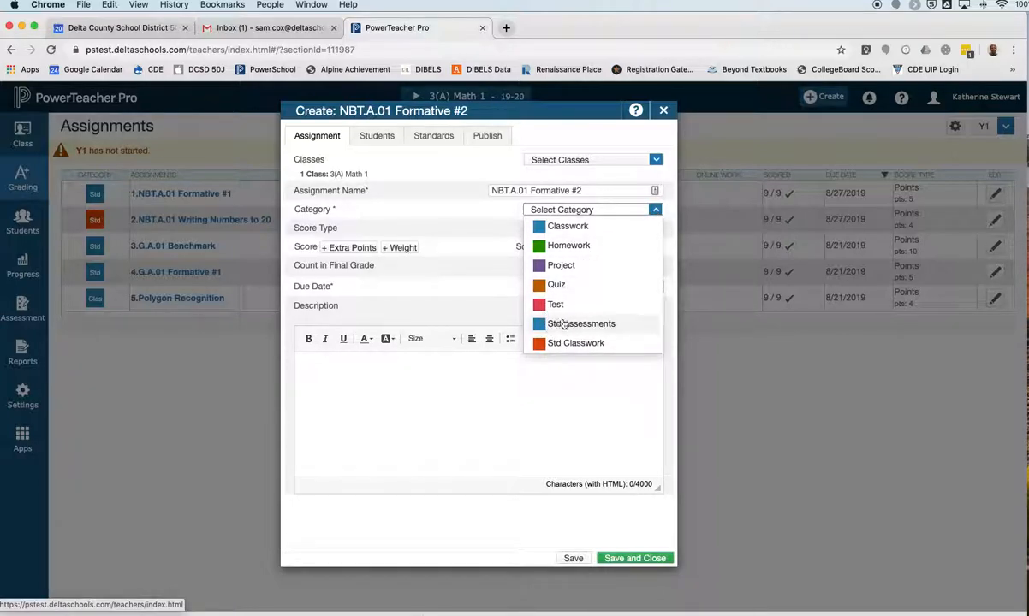
pyautogui.click(567, 325)
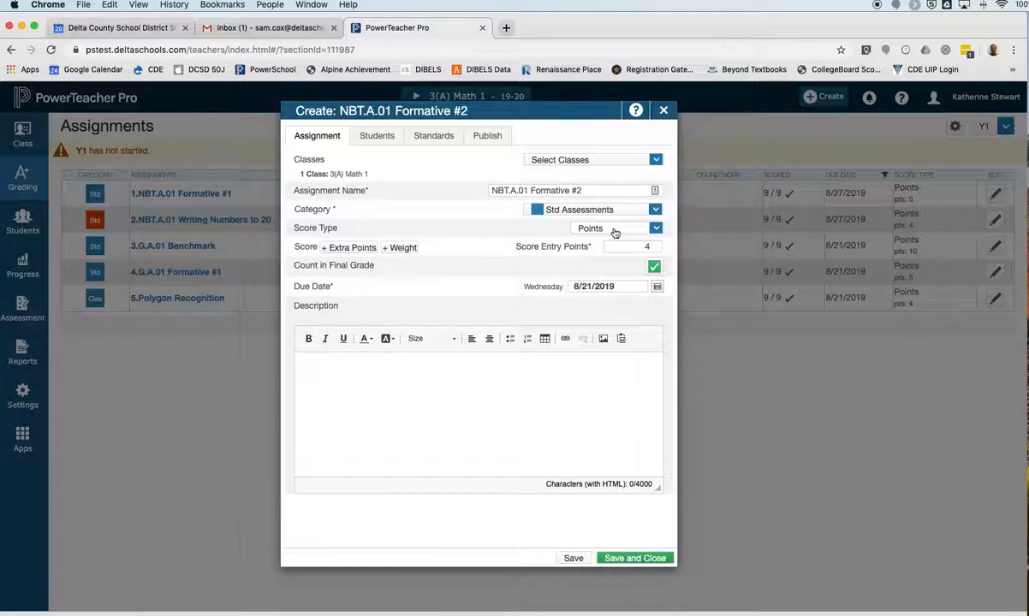
pyautogui.click(639, 247)
pyautogui.press('BackSpace')
pyautogui.write('5')
pyautogui.click(658, 288)
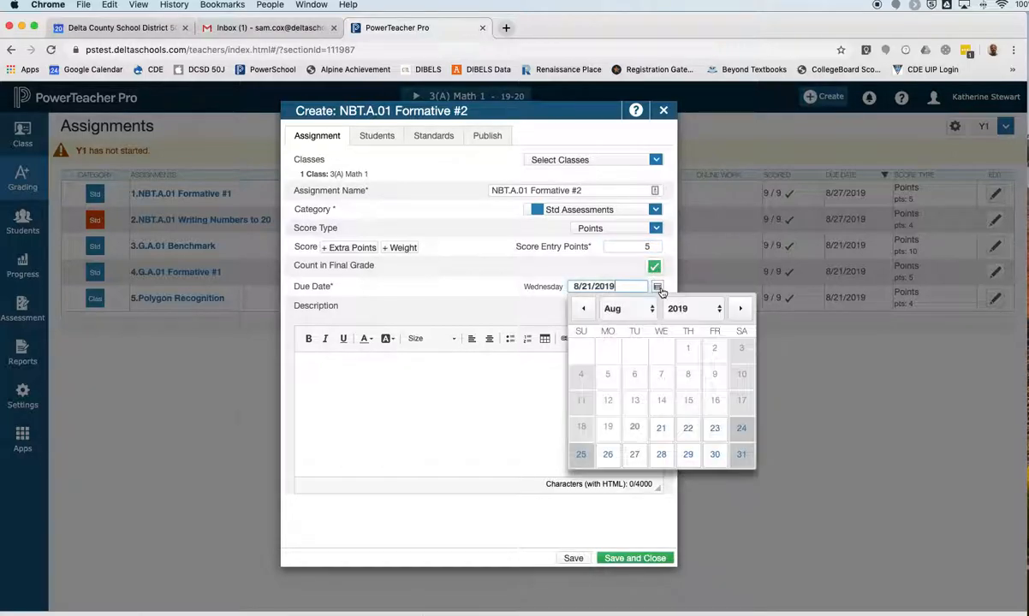
pyautogui.click(715, 456)
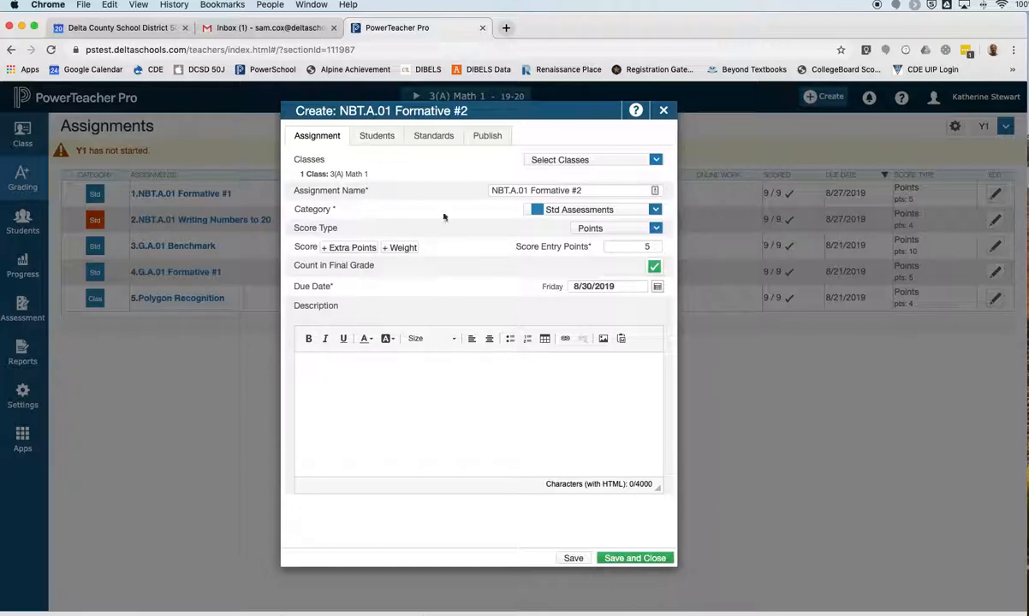
# Review which students the new assignment applies to and the options for adding or removing them
pyautogui.click(379, 141)
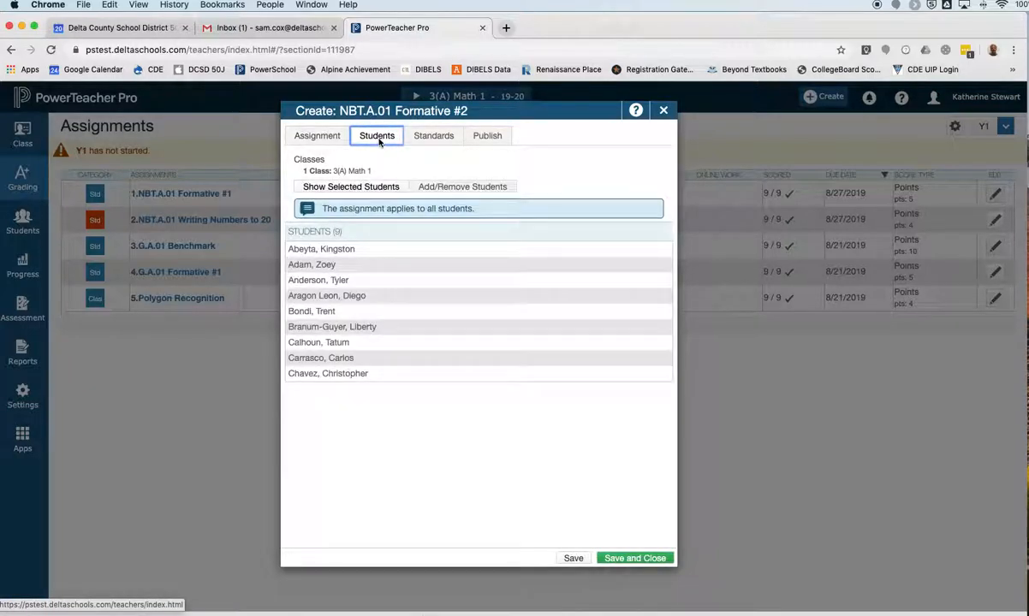
pyautogui.click(442, 188)
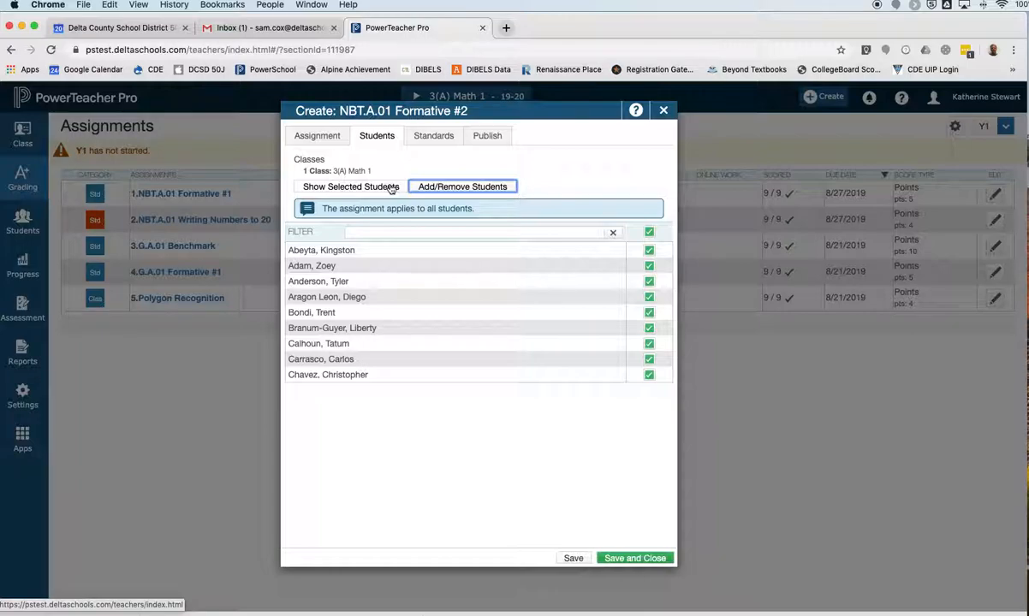
pyautogui.click(391, 187)
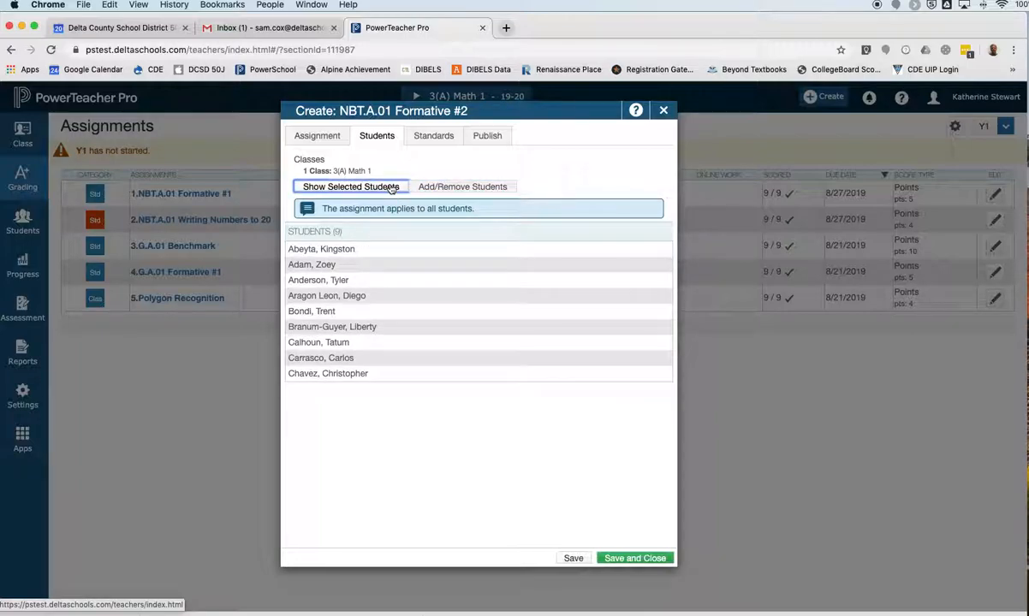
pyautogui.click(432, 189)
# Align the assignment to standard 1.M.NBT.01 with auto-calculated standards scores, check its publishing settings, and save it
pyautogui.click(430, 137)
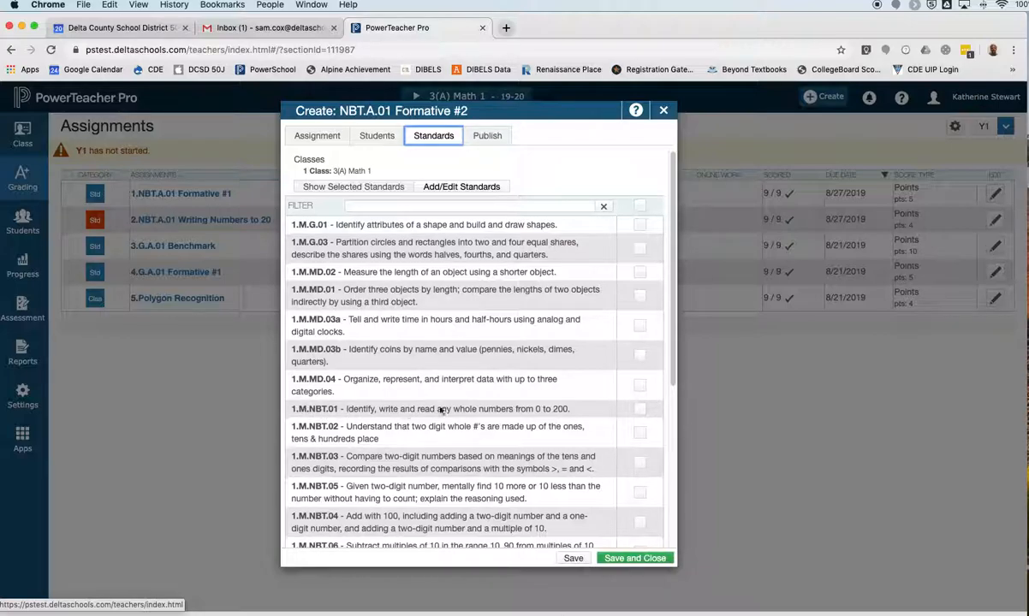
pyautogui.click(640, 410)
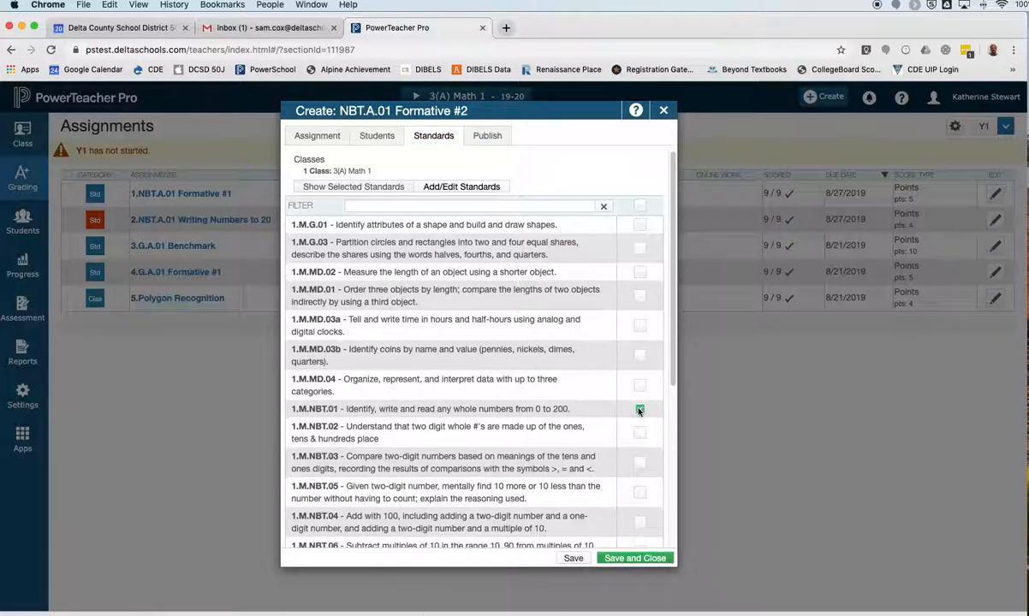
pyautogui.click(369, 190)
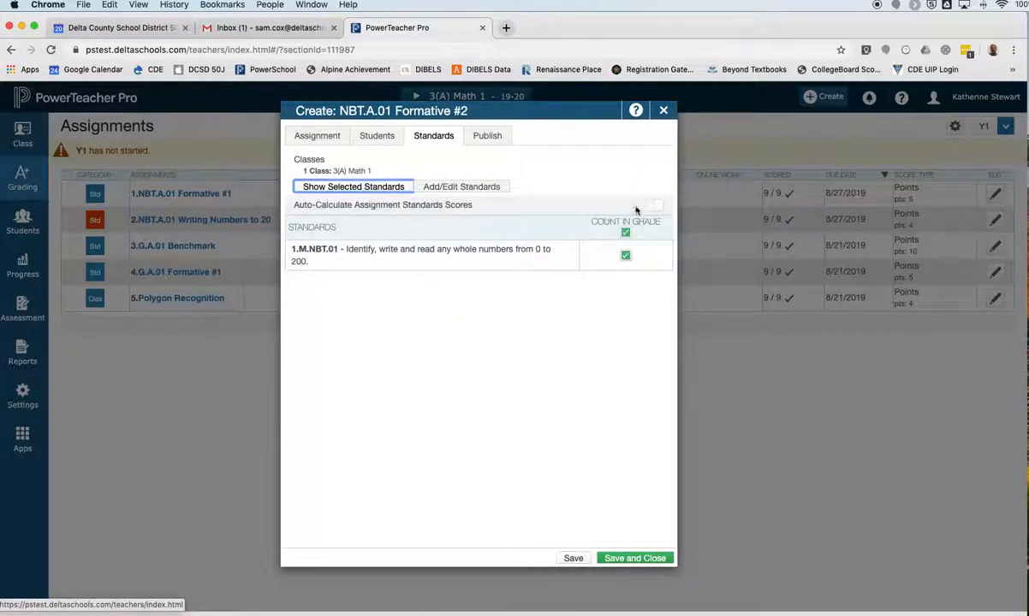
pyautogui.click(657, 206)
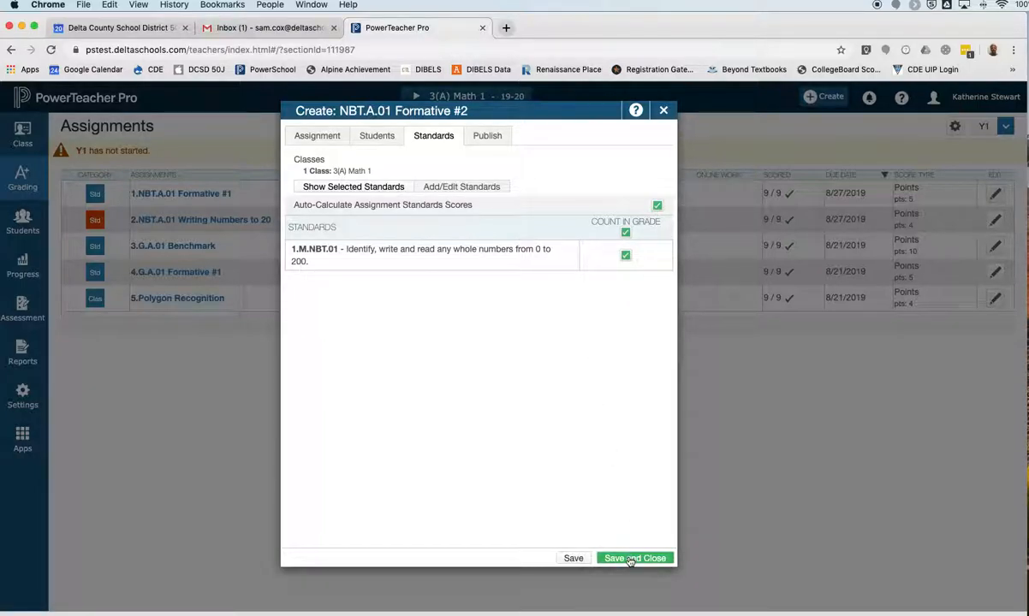
pyautogui.click(492, 135)
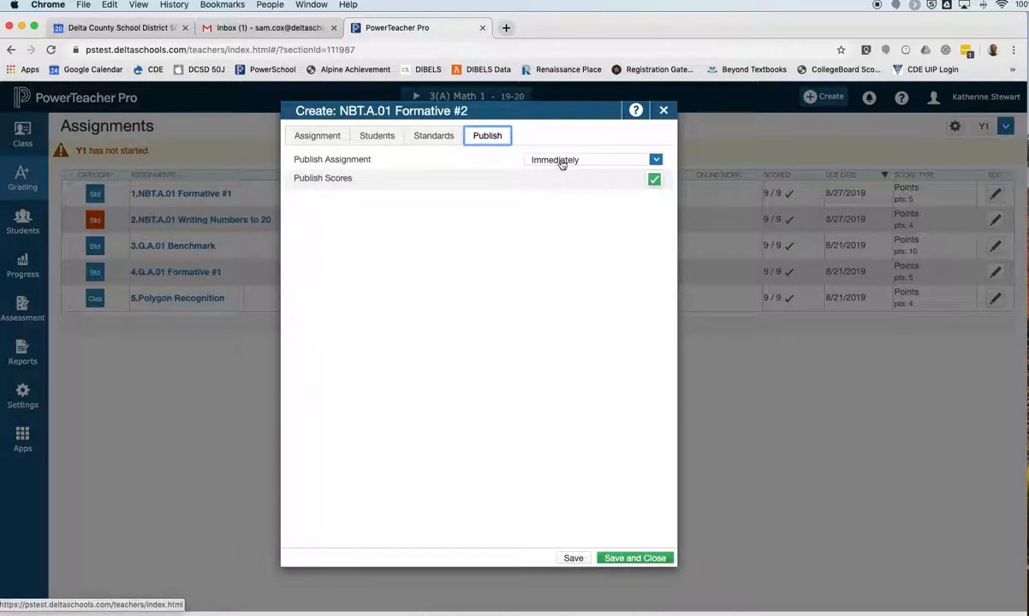
pyautogui.click(621, 560)
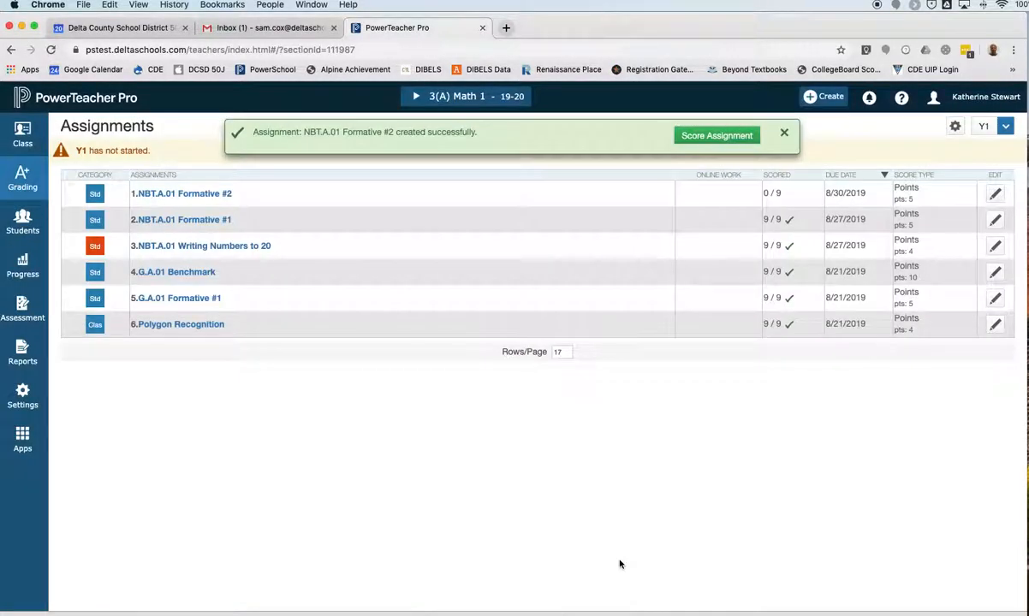
# Score NBT.A.01 Formative #2 for the nine students in list order as 5, 4, 3, 2, 1, 0, 5, 4 and 1, and save the scores
pyautogui.click(718, 137)
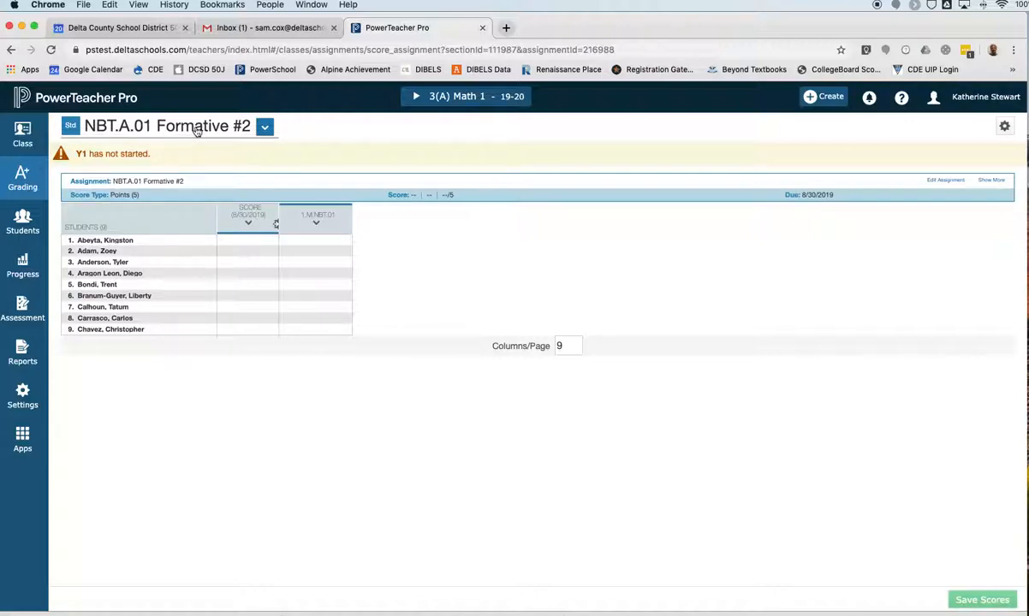
pyautogui.click(246, 244)
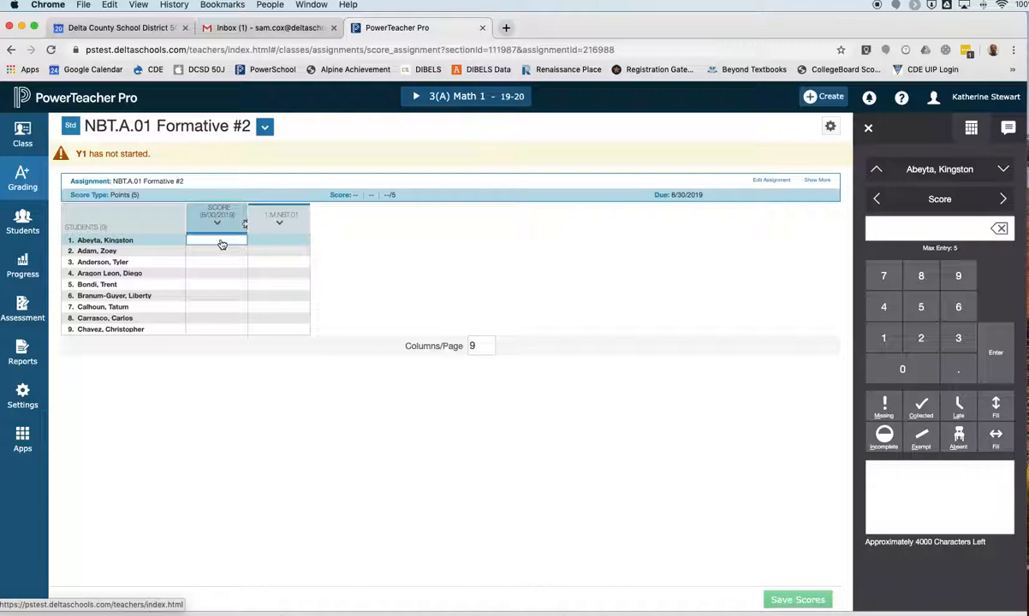
pyautogui.write('5')
pyautogui.press('Return')
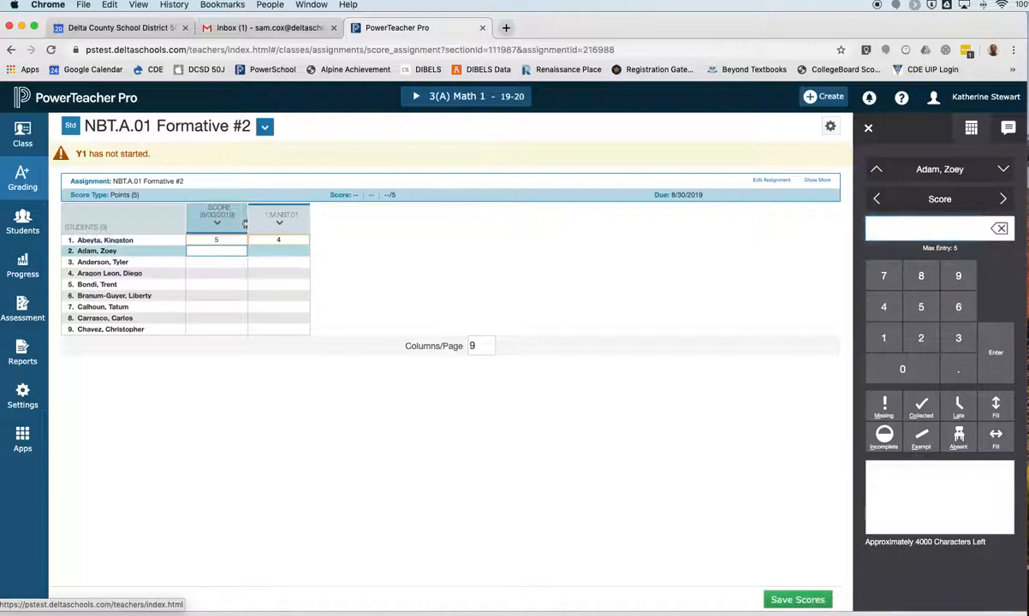
pyautogui.write('4')
pyautogui.press('Return')
pyautogui.write('3')
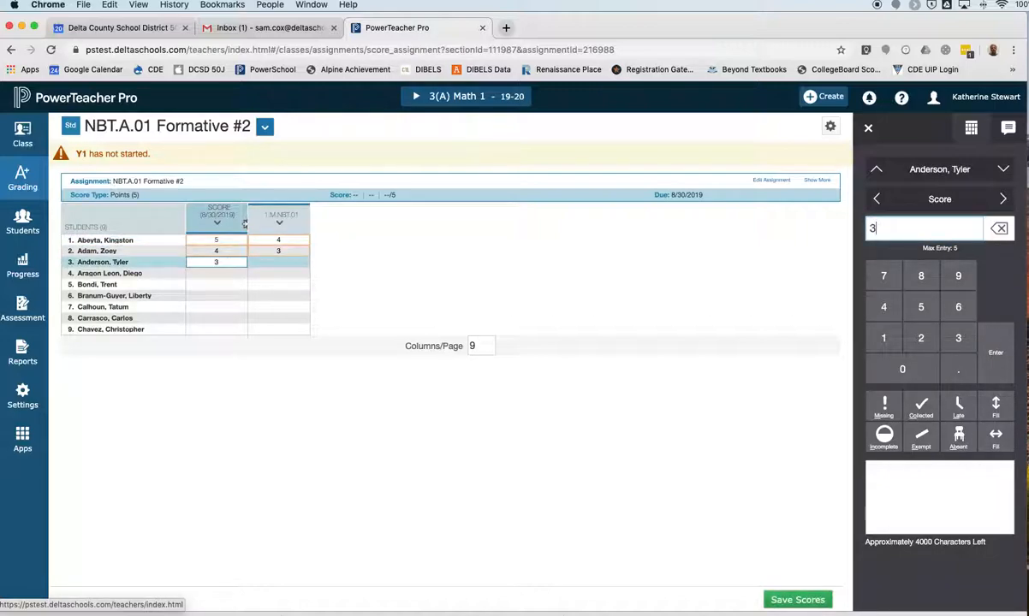
pyautogui.press('Return')
pyautogui.write('2')
pyautogui.press('Return')
pyautogui.write('1')
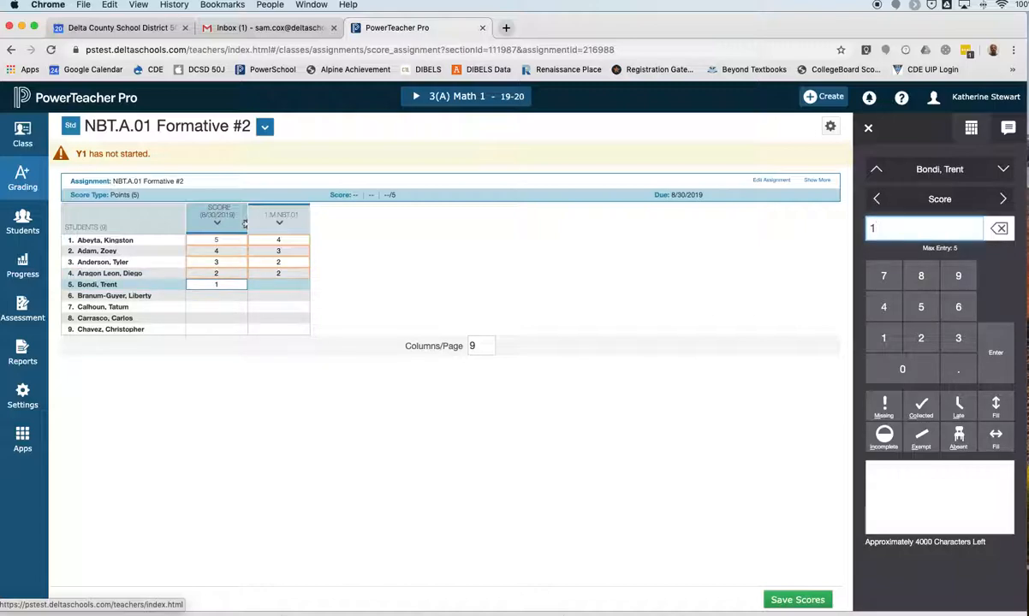
pyautogui.press('Return')
pyautogui.write('0')
pyautogui.press('Return')
pyautogui.write('5')
pyautogui.press('Return')
pyautogui.write('4')
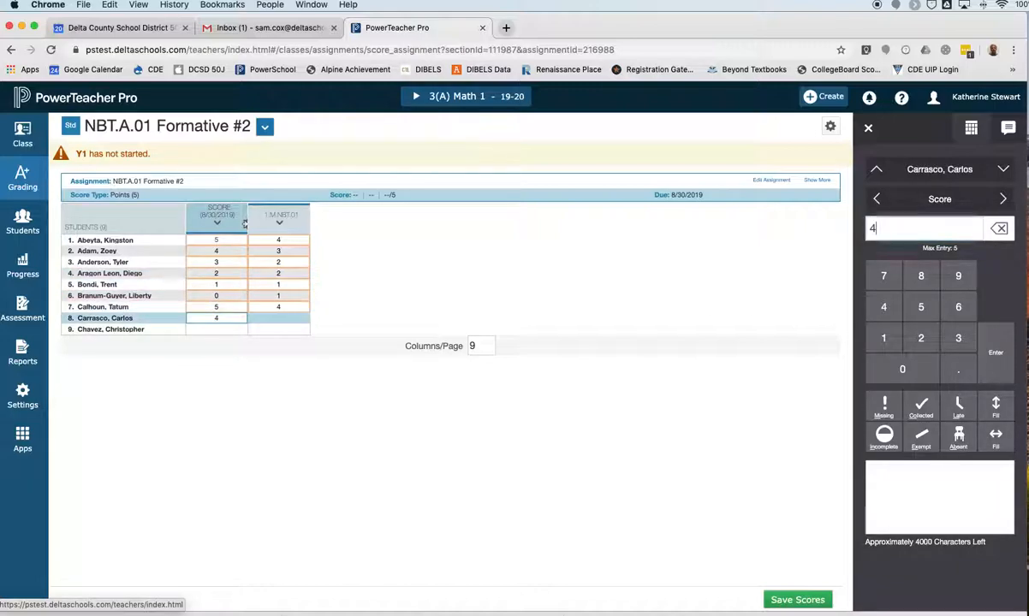
pyautogui.press('Return')
pyautogui.write('1')
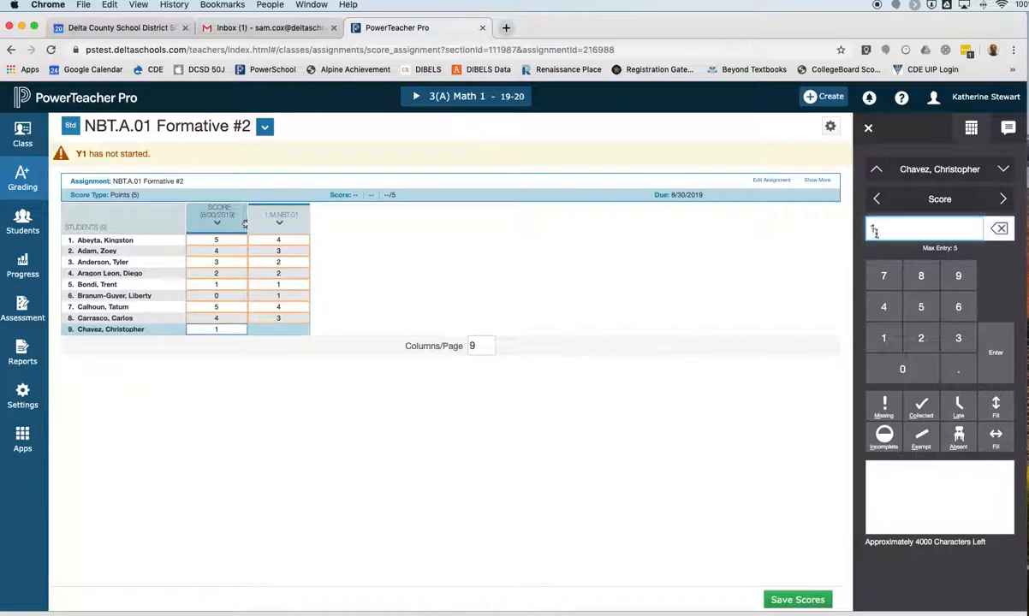
pyautogui.click(279, 329)
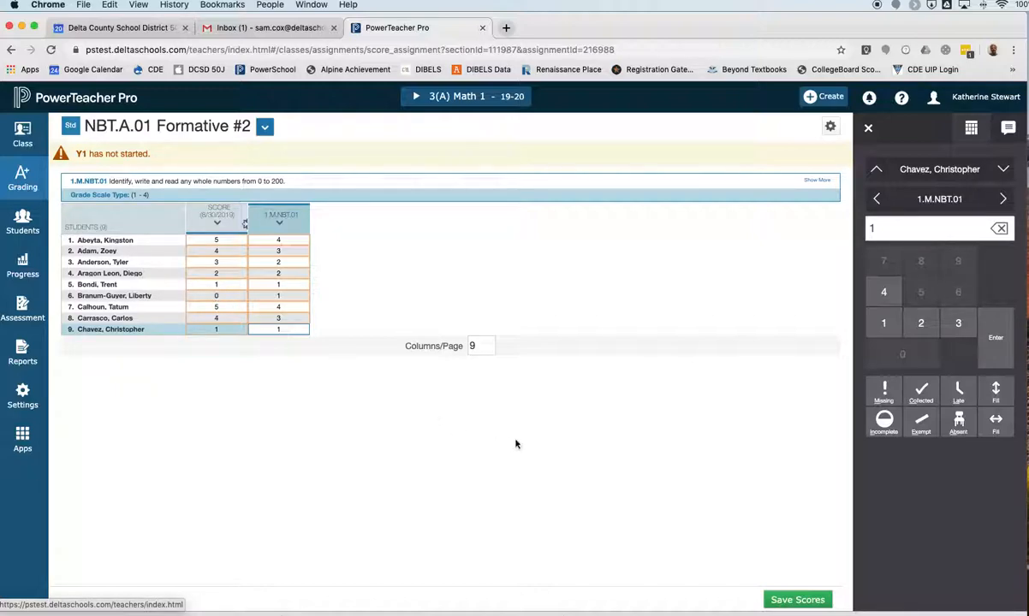
pyautogui.click(784, 600)
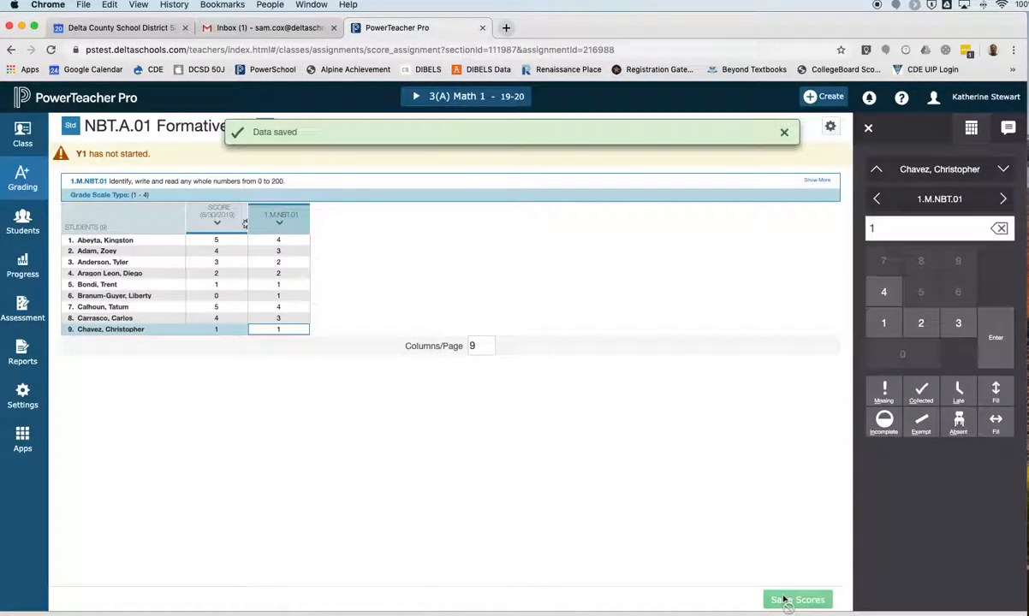
# Review the Math 1 scoresheet and the standards progress, including the grade distribution for 1.M.NBT.01
pyautogui.click(24, 181)
pyautogui.click(109, 200)
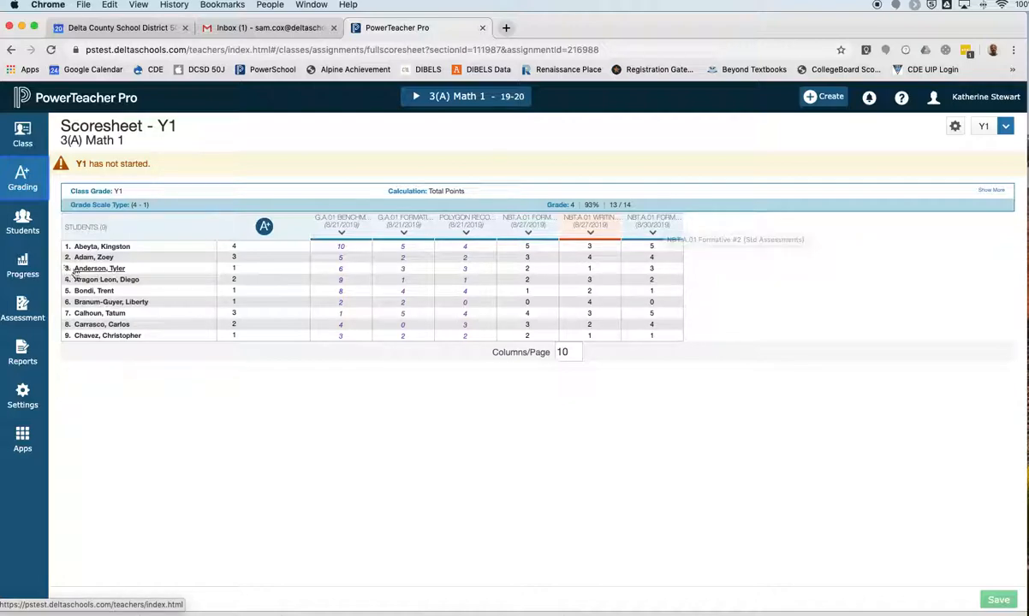
pyautogui.click(21, 267)
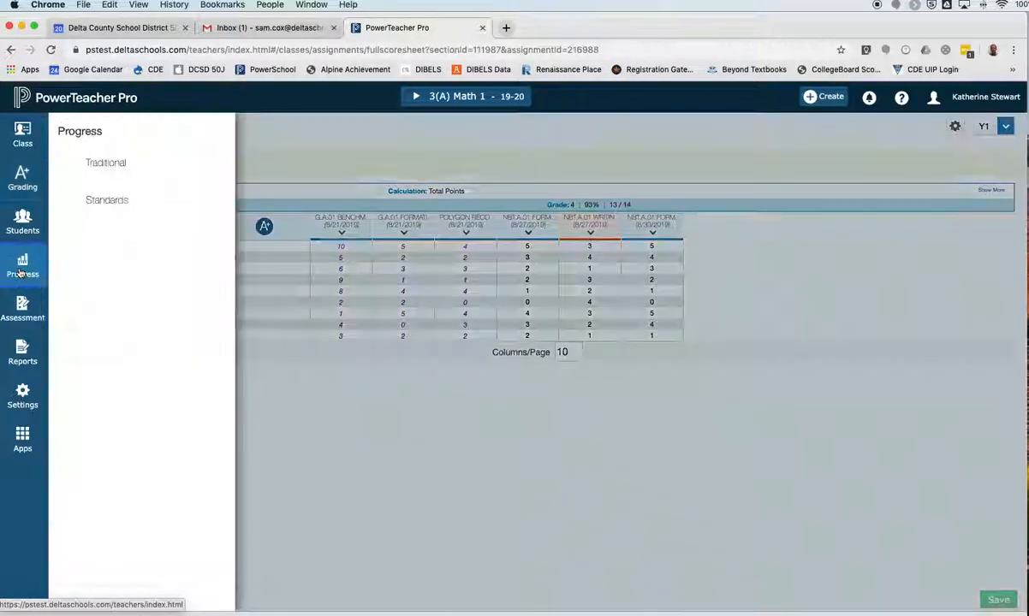
pyautogui.click(106, 202)
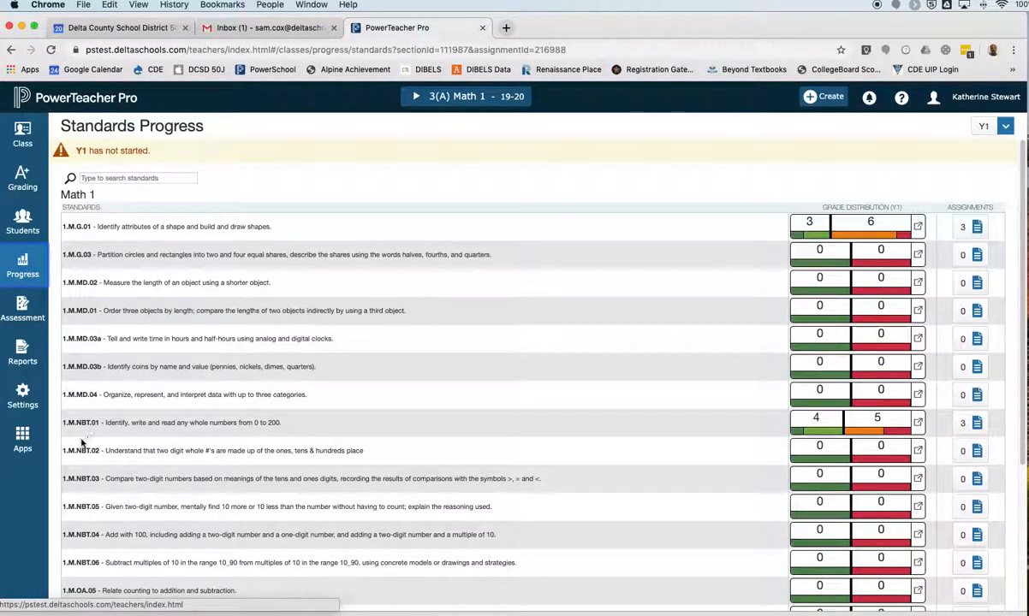
pyautogui.click(864, 427)
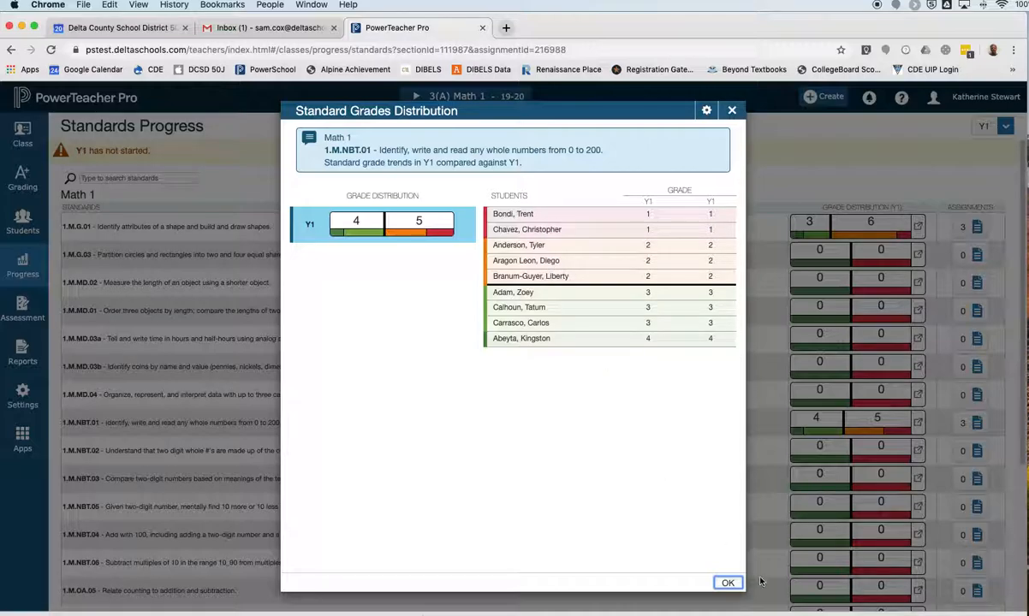
pyautogui.click(727, 583)
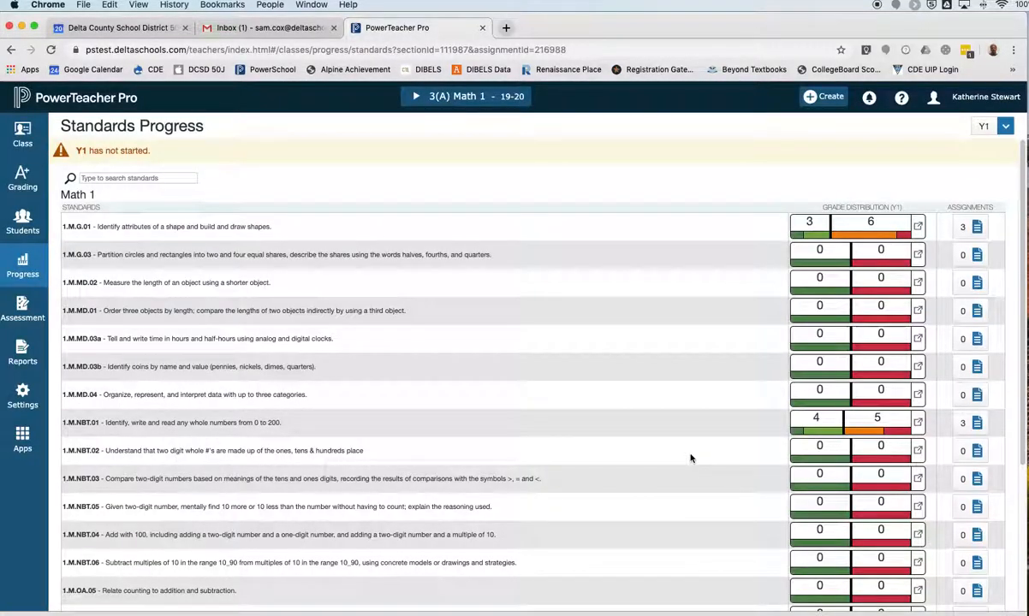